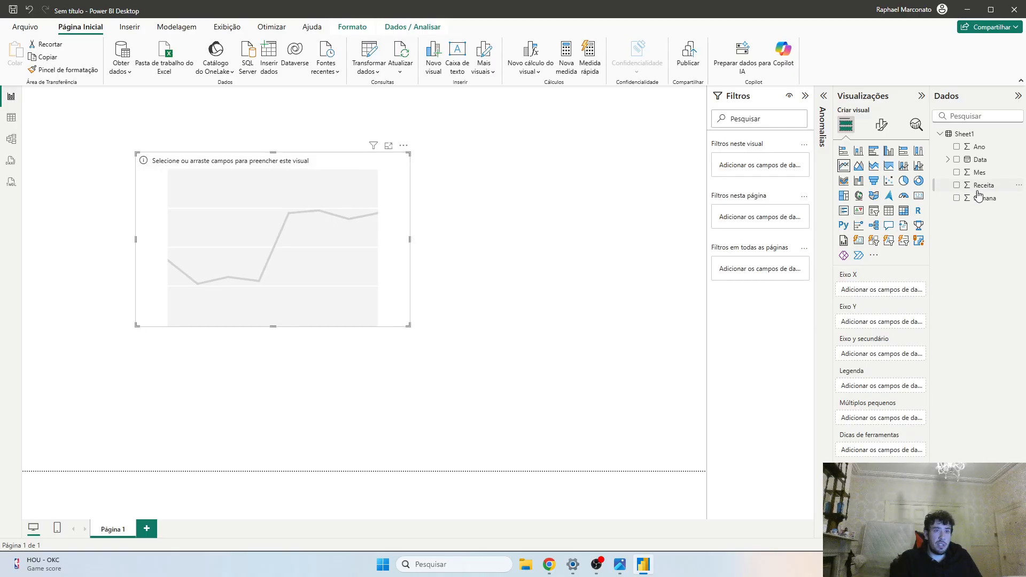
Plot Receita on the Y axis against Data on the X axis of the line chart, and enlarge the visual
left_click_drag(984, 193, 887, 322)
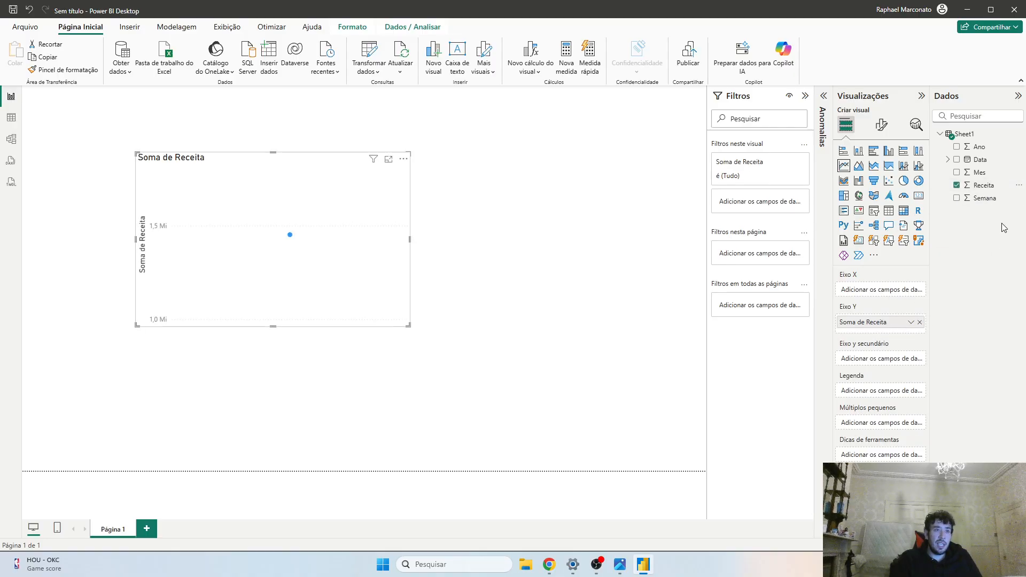
left_click_drag(984, 169, 855, 293)
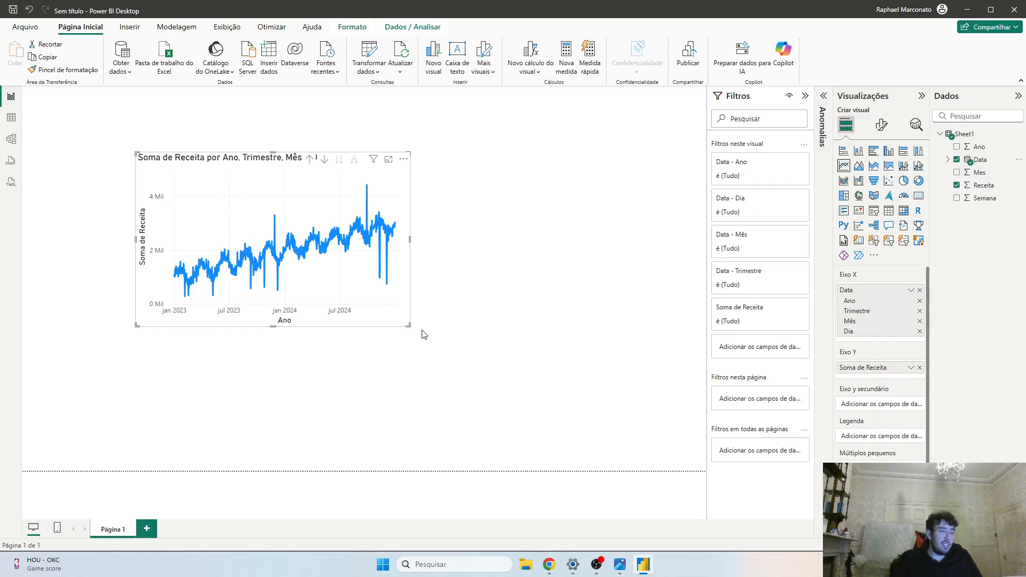
left_click_drag(409, 325, 633, 377)
left_click(579, 410)
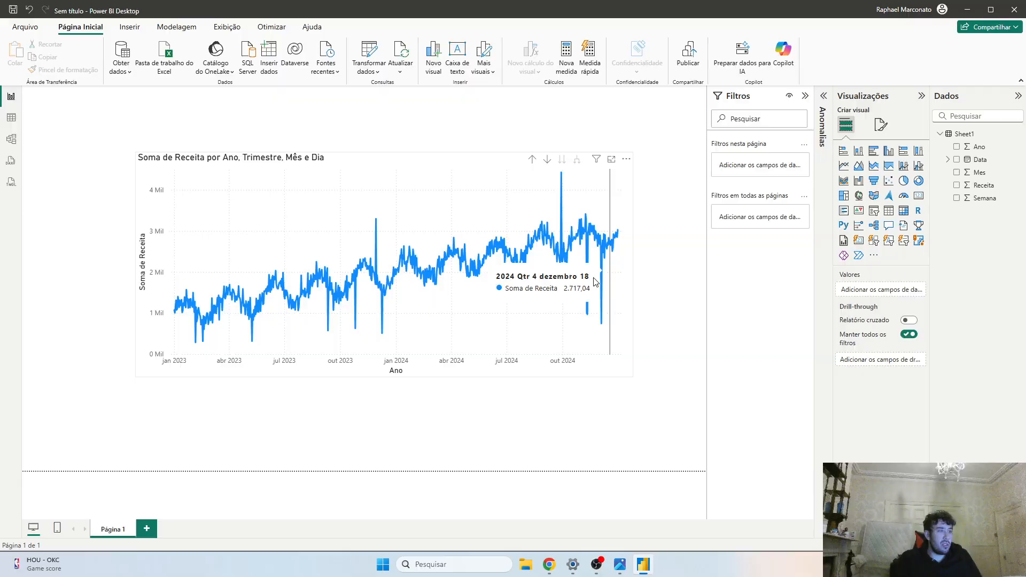
Check the hierarchy under the Data field and inspect the late-2023 revenue spike in the line chart
left_click(948, 160)
left_click(626, 331)
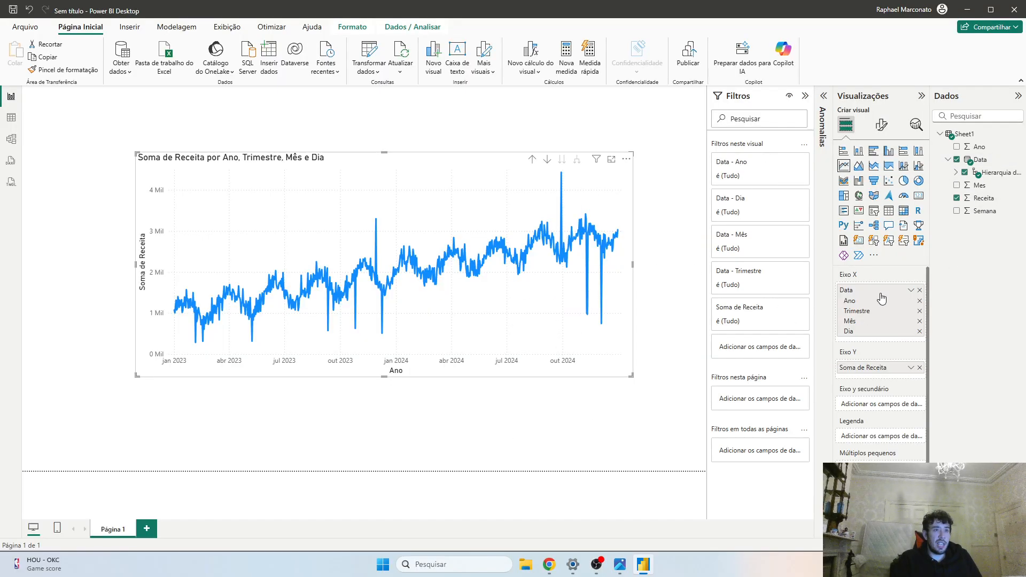
left_click(948, 160)
left_click(645, 333)
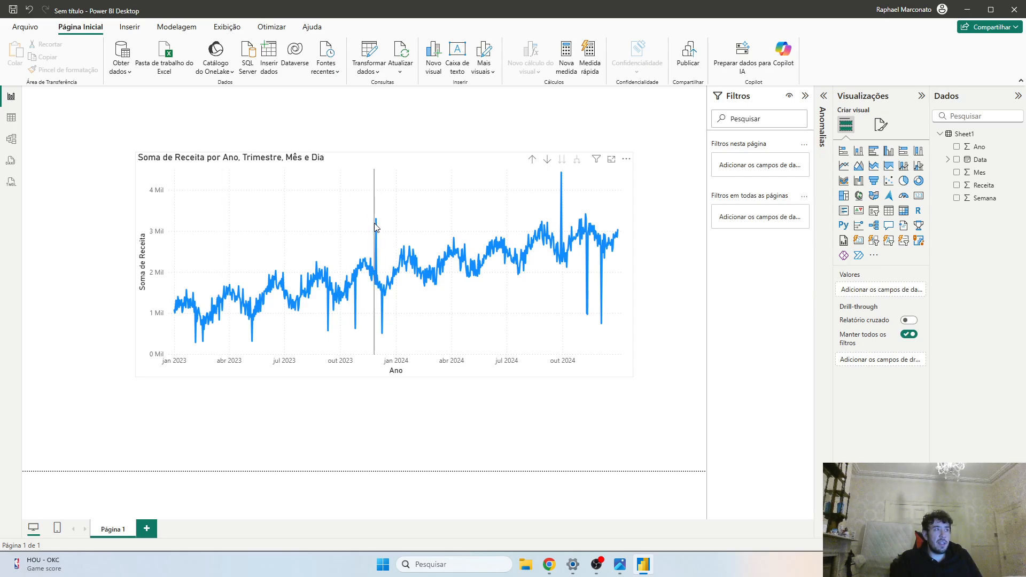
mouse_move(377, 225)
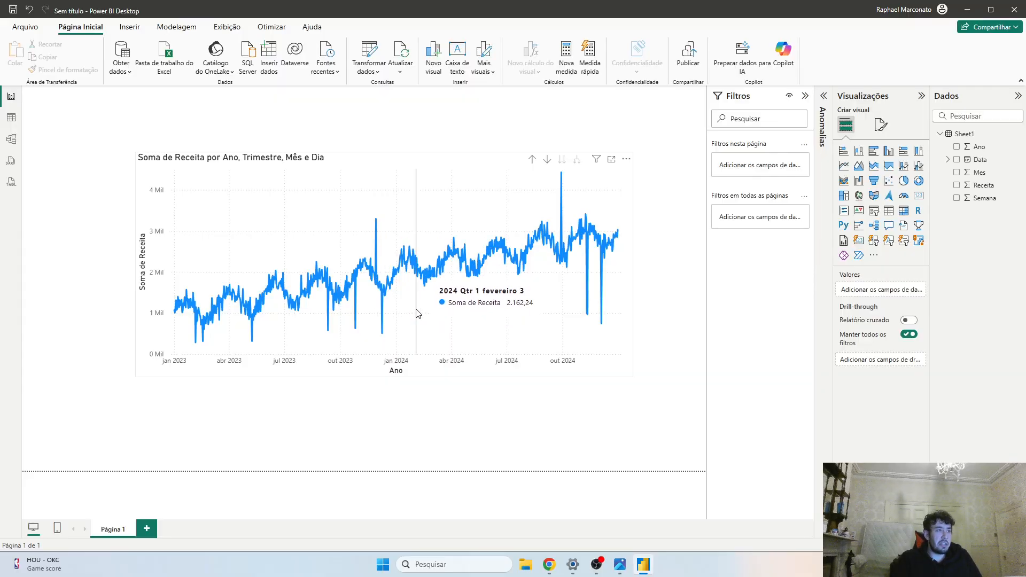
Enlarge the line chart until it fills nearly the whole report page
left_click(136, 155)
left_click_drag(136, 154, 30, 89)
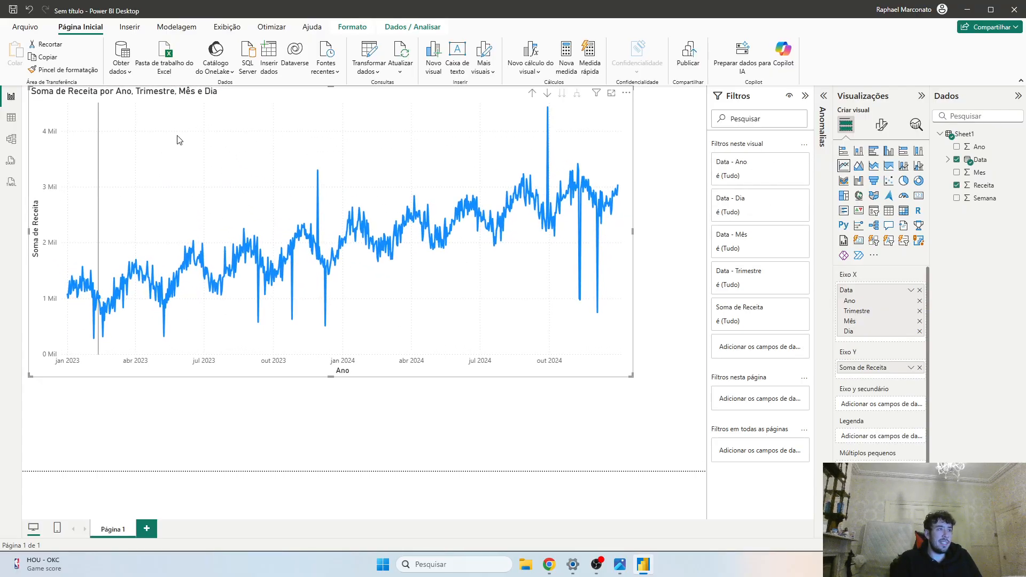
left_click_drag(632, 373, 704, 458)
left_click(686, 482)
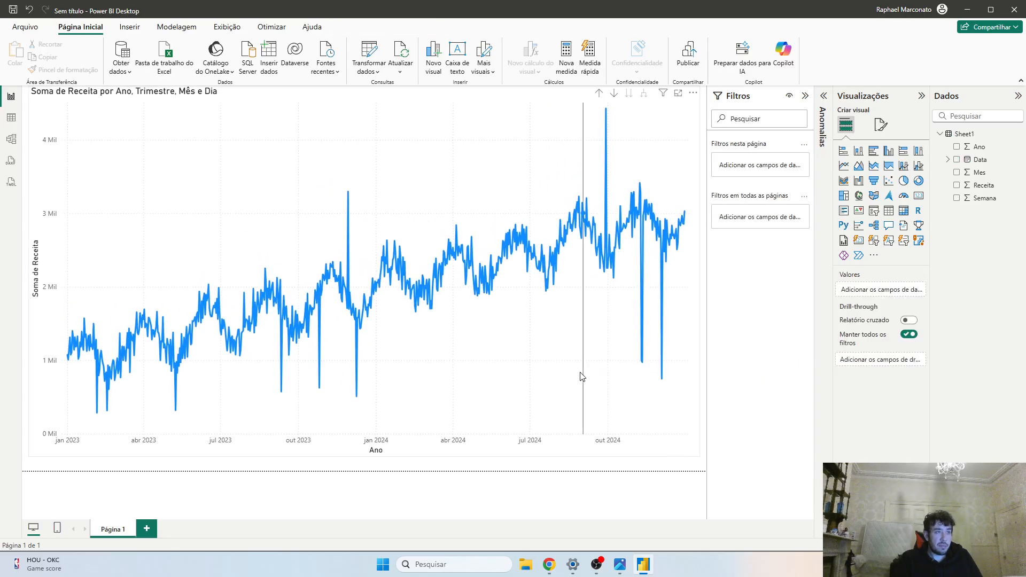
Enable anomaly detection (Anomalias) for the revenue line chart and expand its settings
left_click(582, 374)
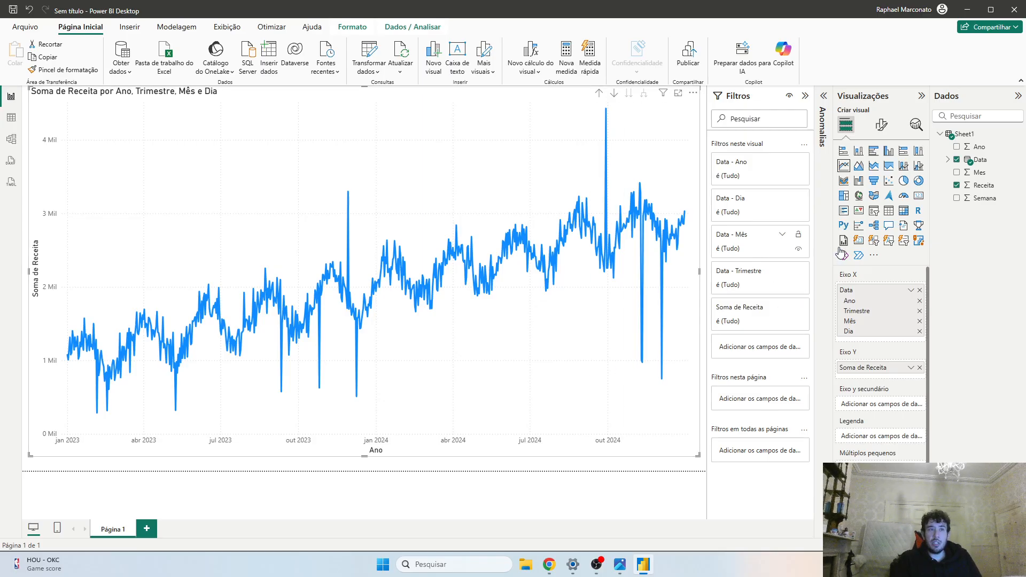
left_click(915, 122)
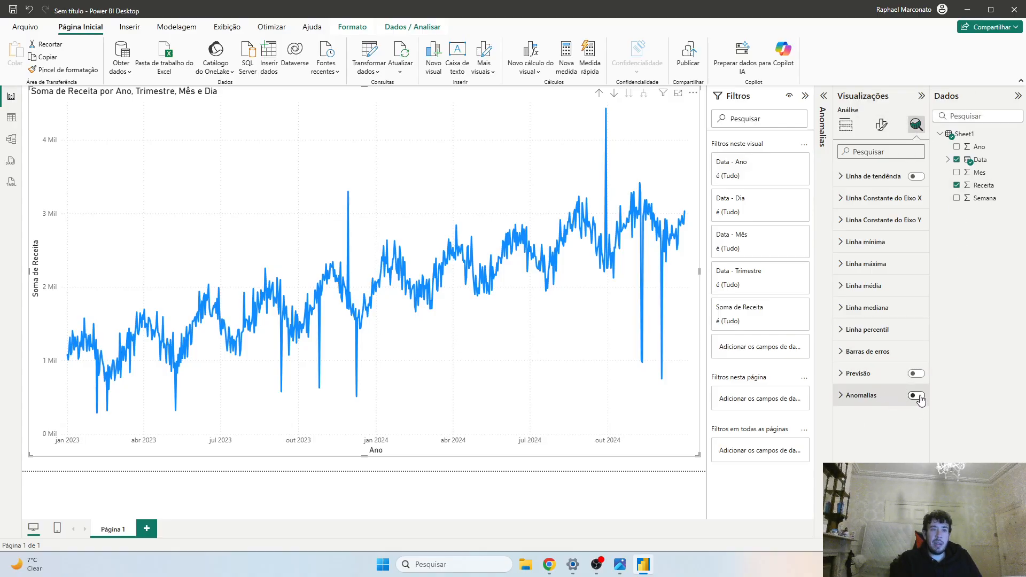
left_click(872, 401)
left_click(915, 395)
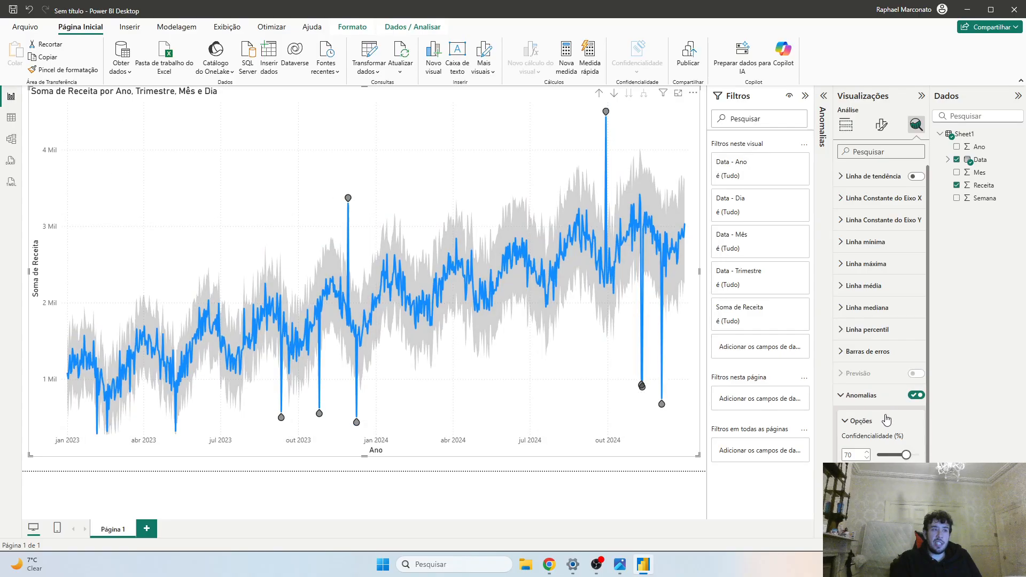
scroll(901, 423, "down", 1)
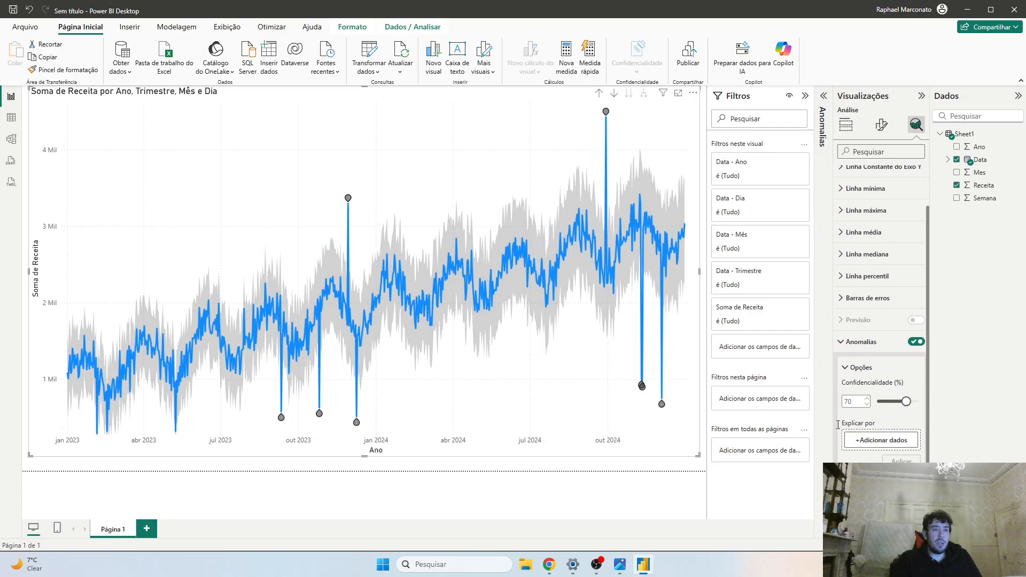
left_click(647, 492)
left_click(572, 430)
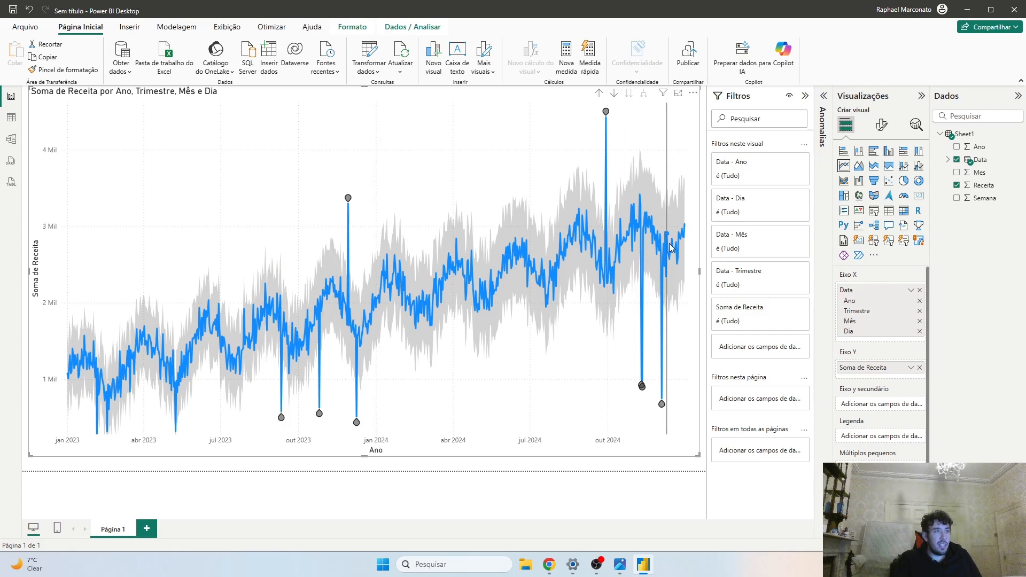
left_click(671, 488)
left_click(607, 415)
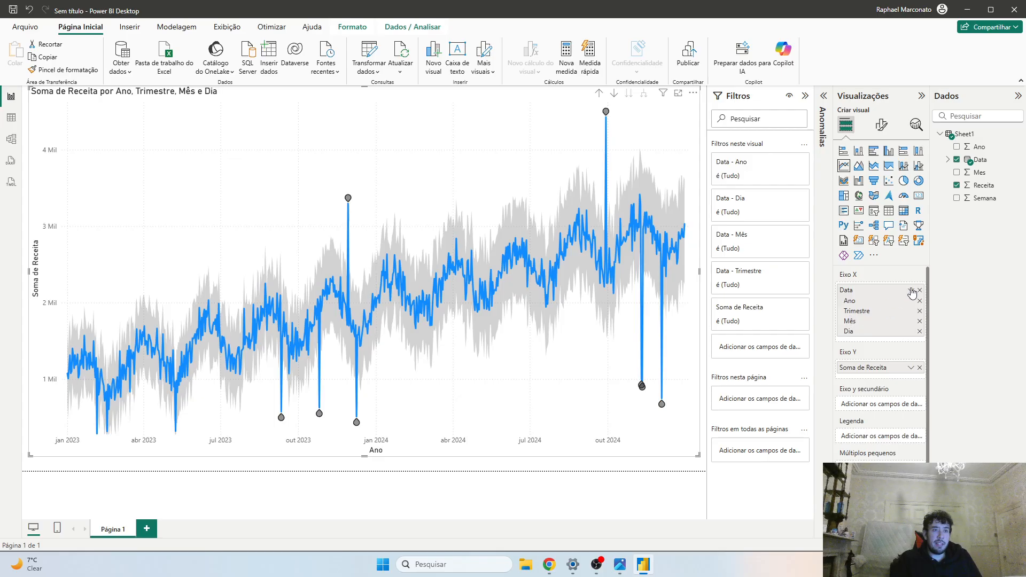
Set the line chart's anomaly detection Confidencialidade to 30% and apply it
left_click(915, 124)
left_click(861, 395)
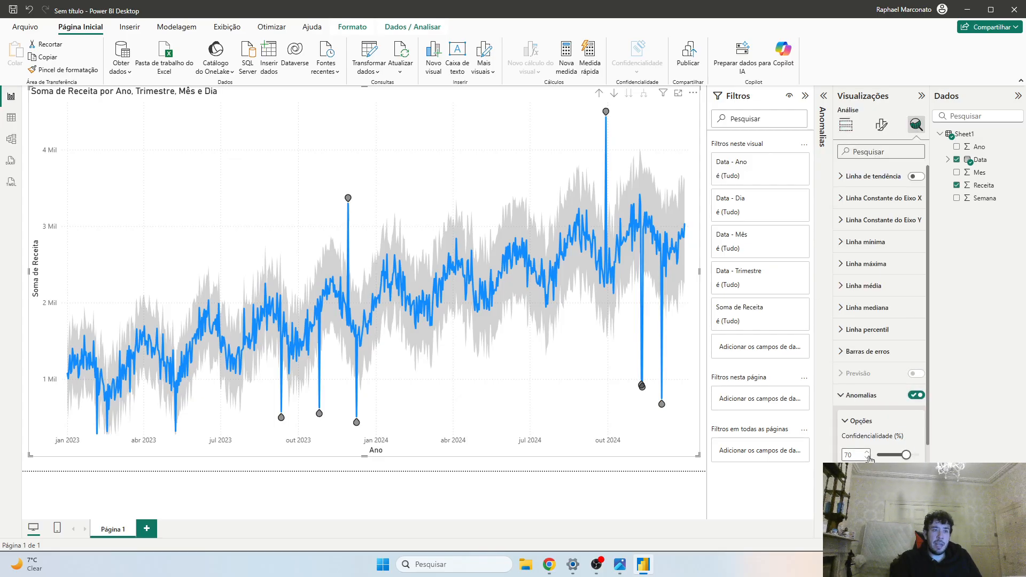
scroll(889, 406, "down", 3)
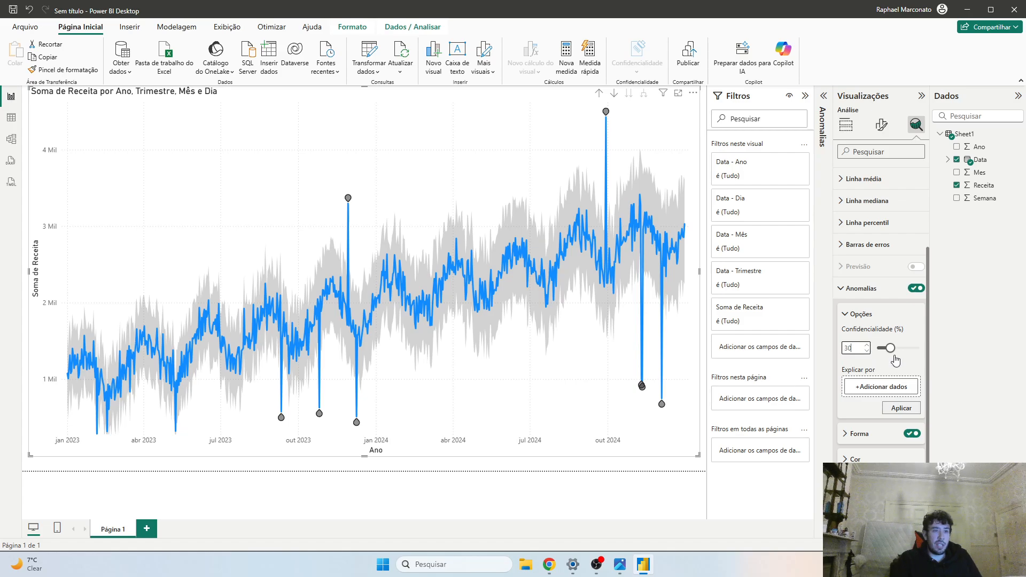
left_click(901, 408)
left_click(517, 481)
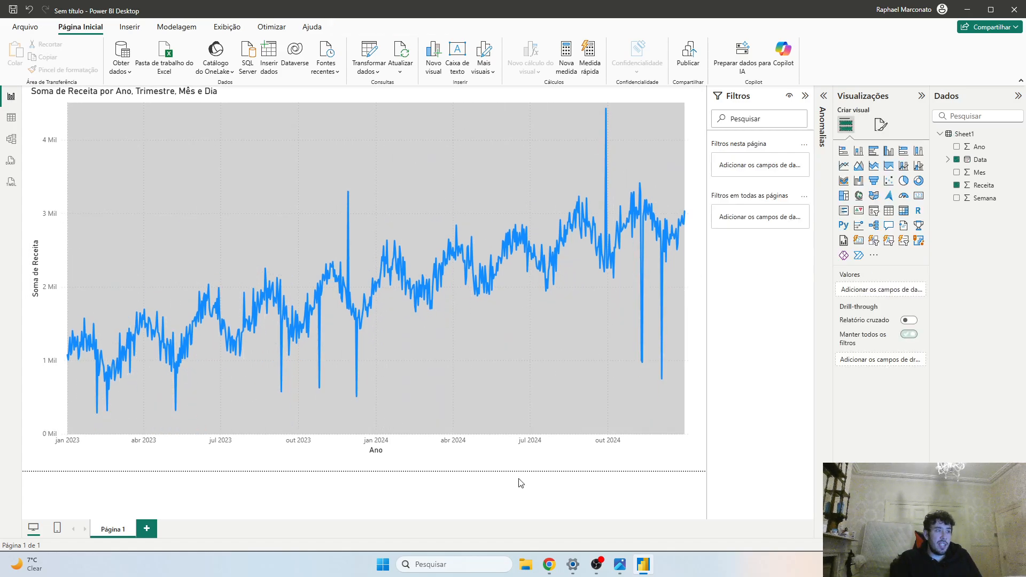
Set the line chart's anomaly Confidencialidade to 85% and examine the narrower expected range
left_click(513, 284)
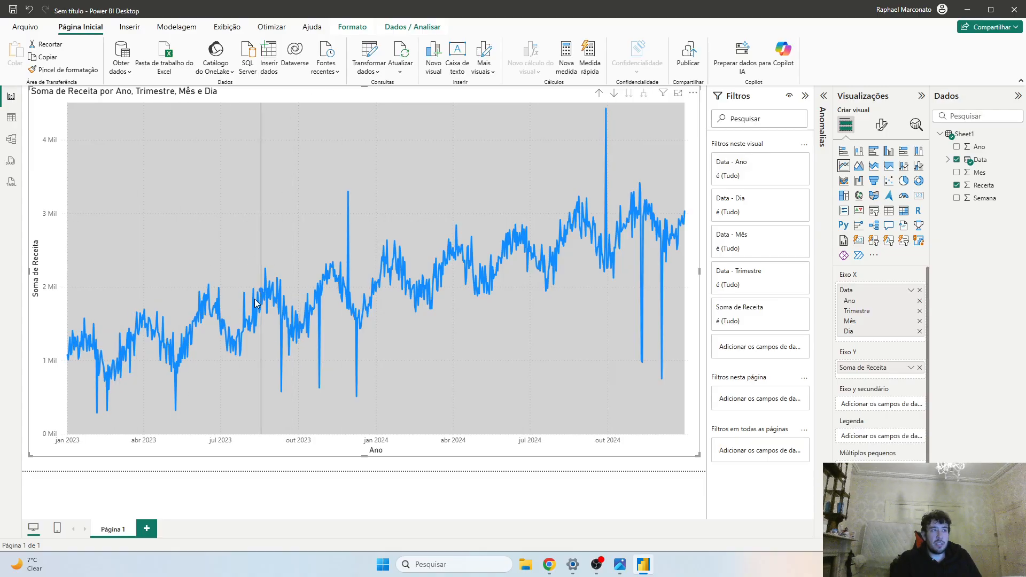
left_click(920, 131)
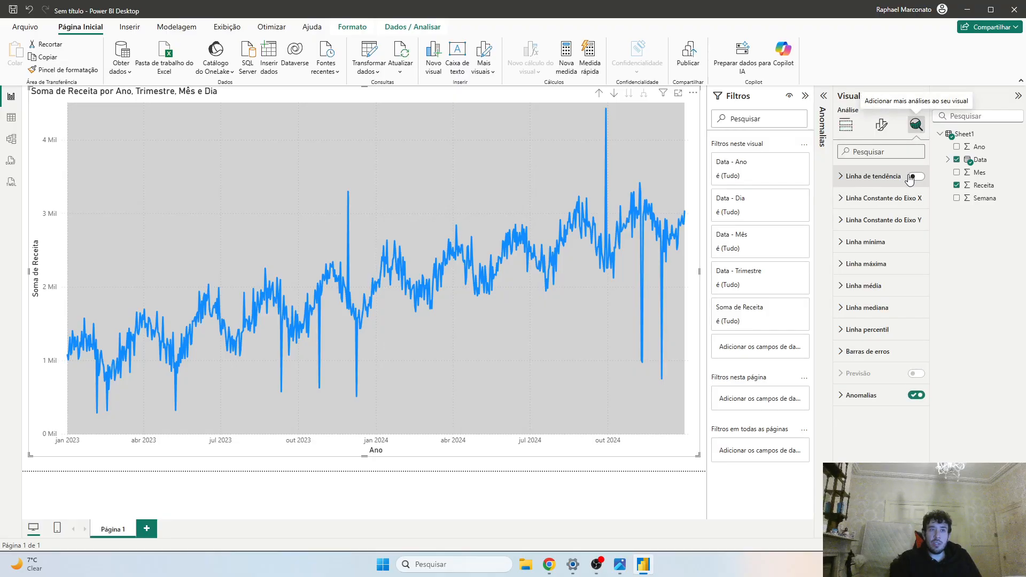
left_click(845, 395)
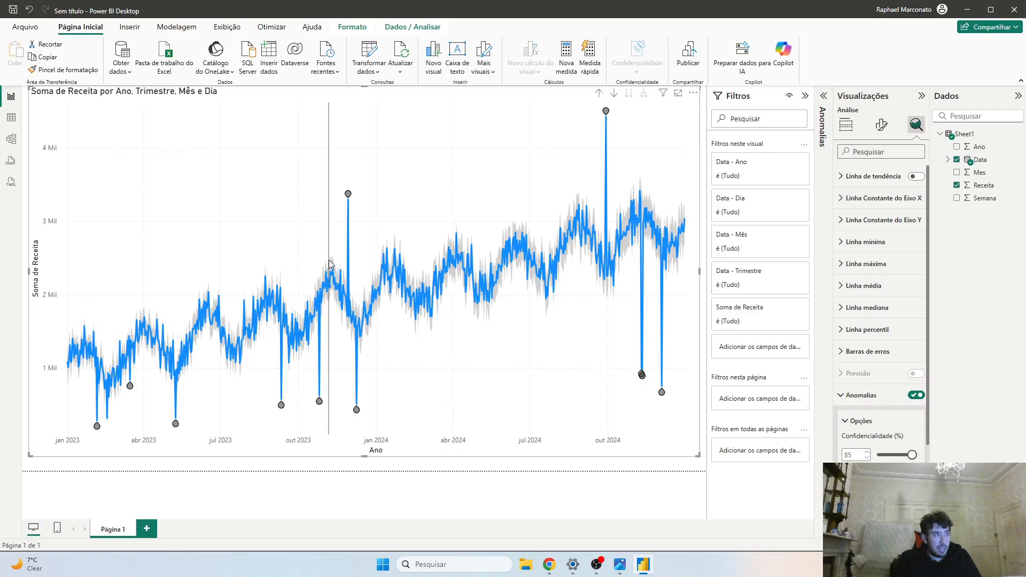
mouse_move(333, 265)
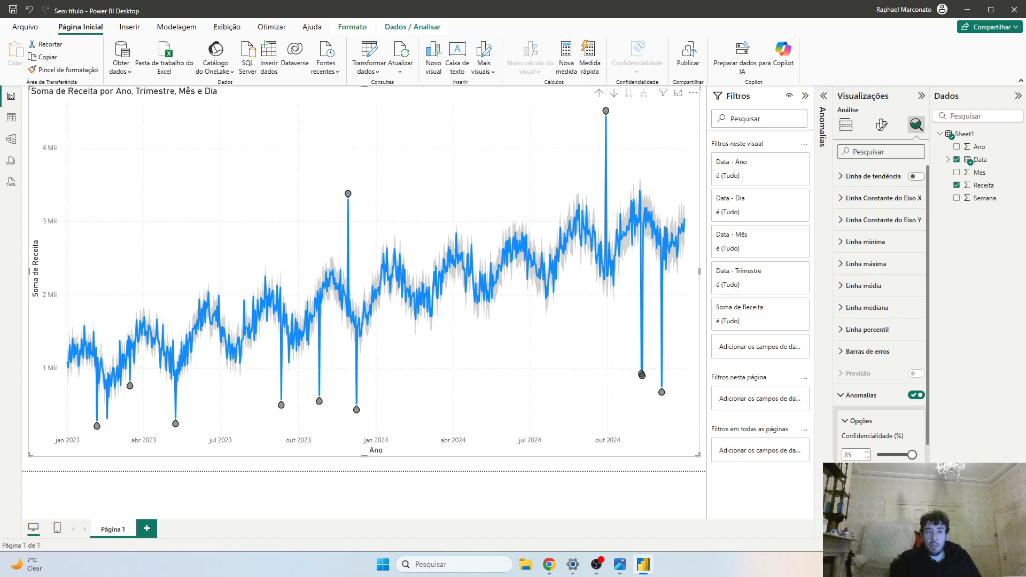
Set the line chart's anomaly Confidencialidade to 70% and apply it
scroll(871, 449, "down", 1)
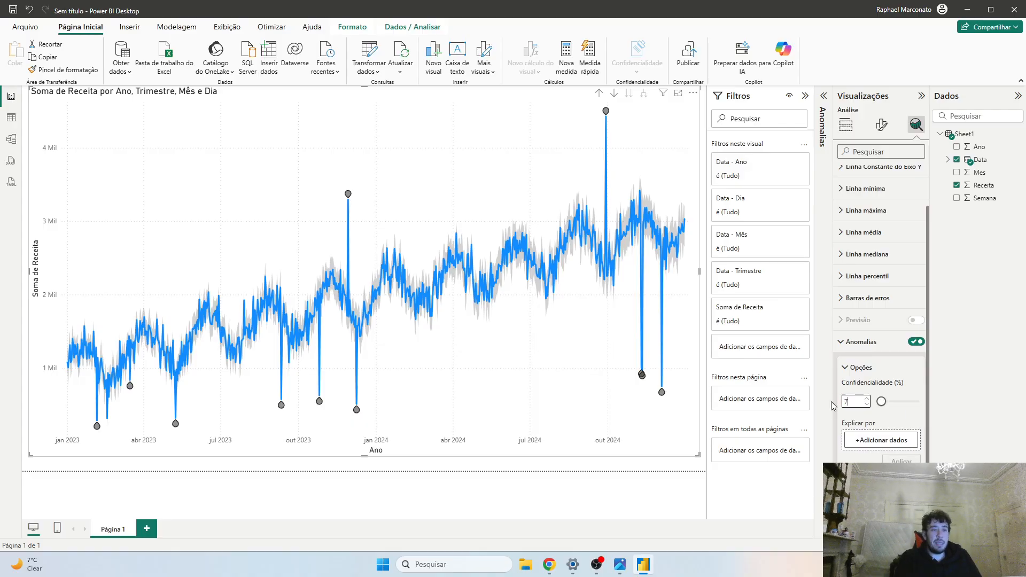
left_click(901, 459)
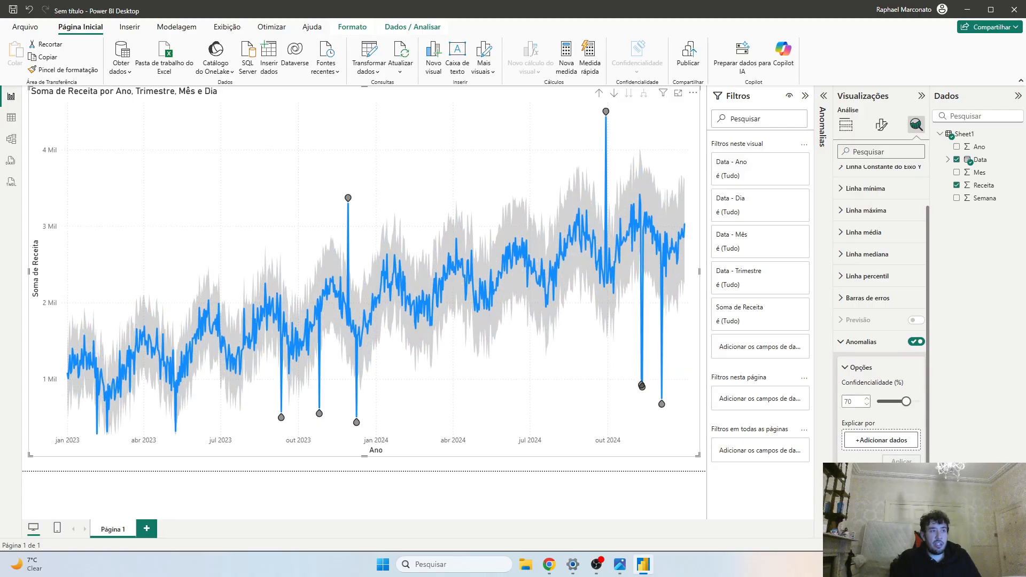
Review the anomaly markers' formatting options: shape type, size and rotation, plus colour and transparency
scroll(879, 451, "down", 1)
left_click(875, 425)
scroll(877, 395, "down", 2)
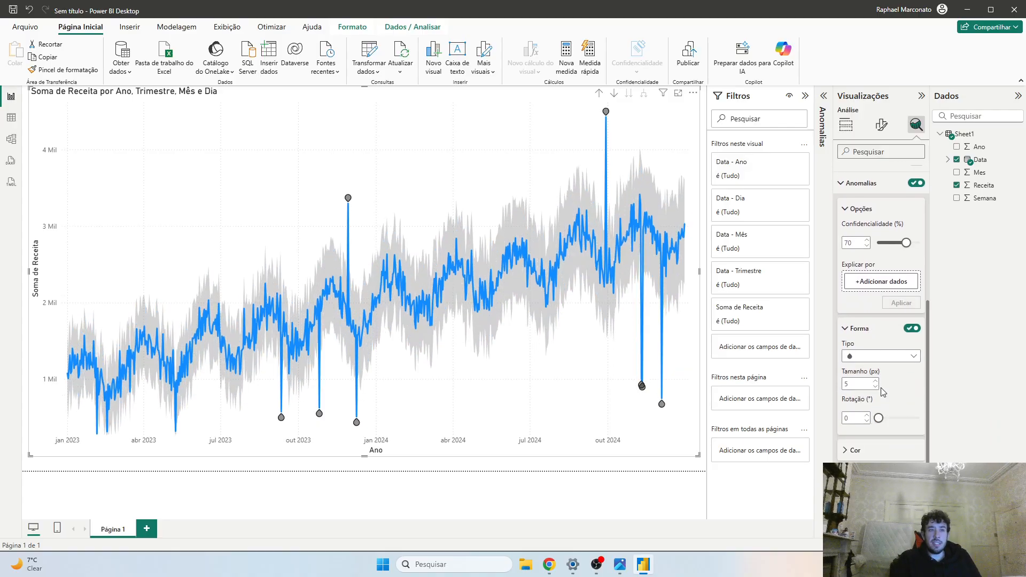
left_click(884, 357)
left_click(882, 357)
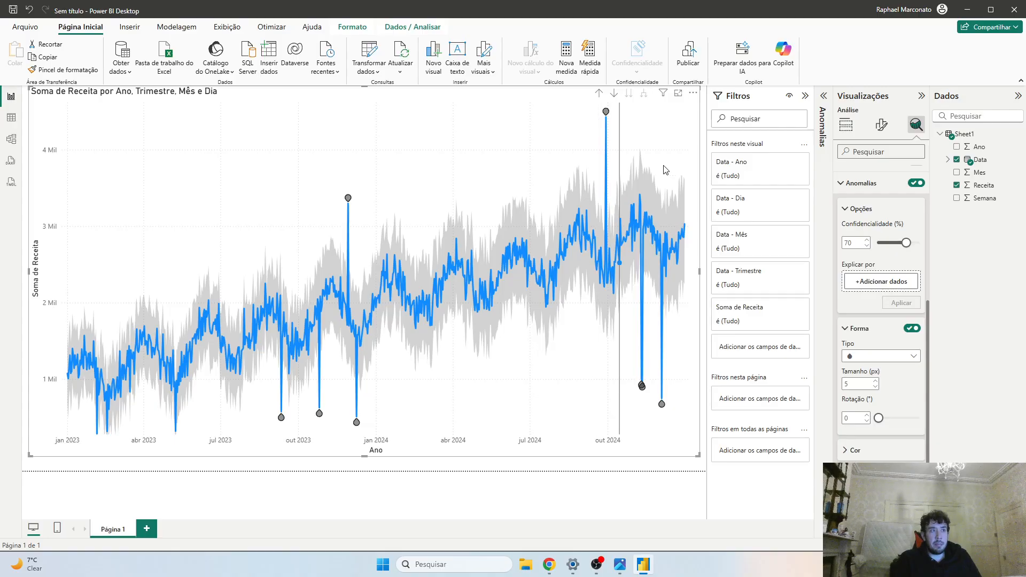
left_click(858, 329)
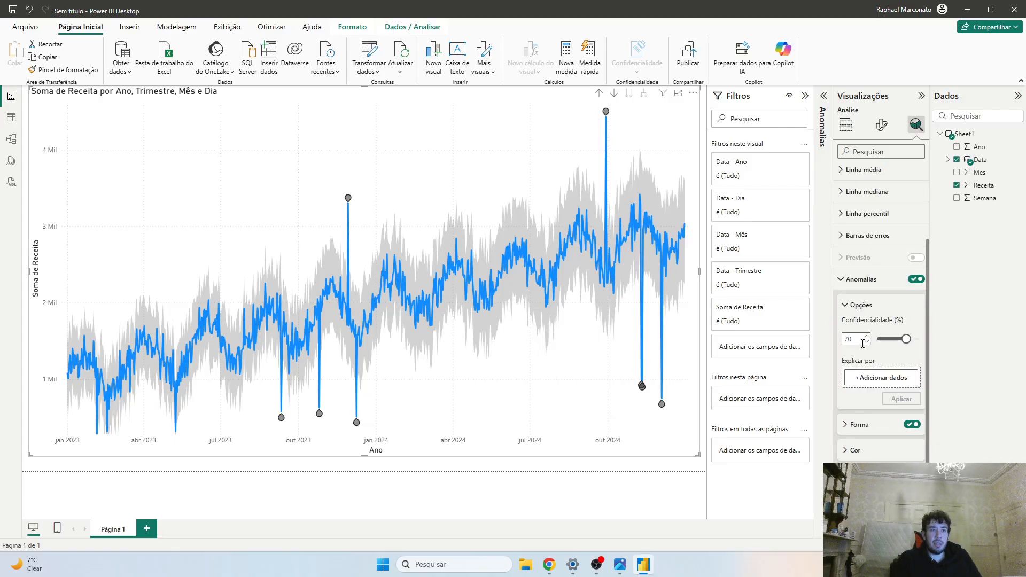
left_click(871, 447)
scroll(857, 422, "down", 1)
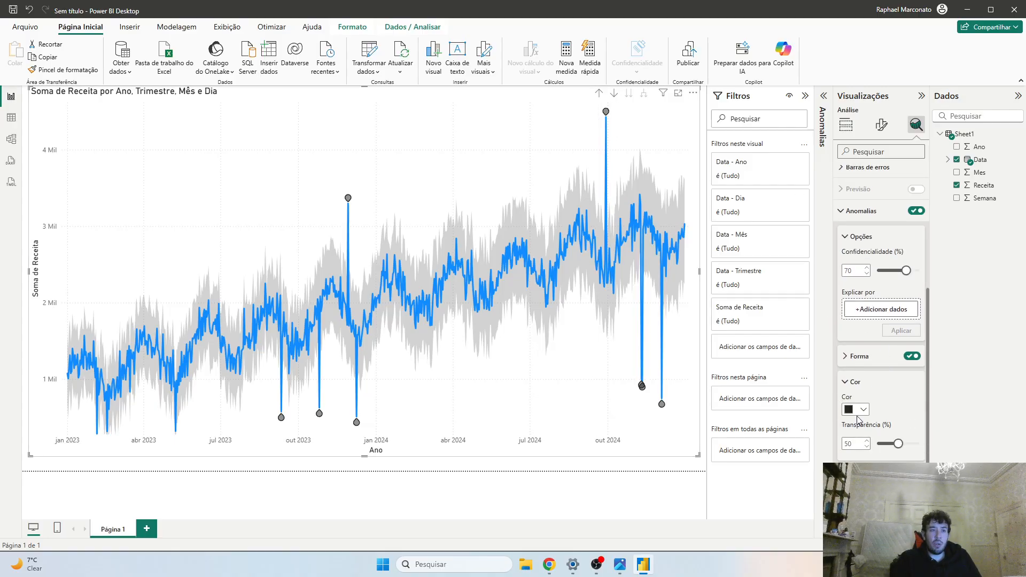
left_click(855, 358)
left_click(859, 358)
scroll(865, 395, "up", 1)
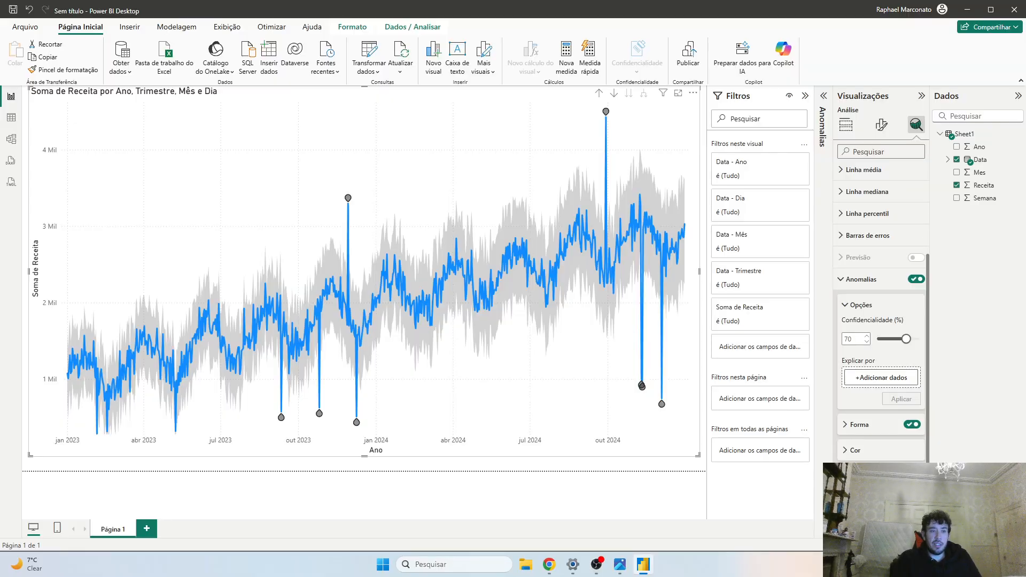
Try the Linha style for the anomaly expected range, and set it back to Preenchimento
scroll(889, 454, "down", 2)
left_click(885, 433)
left_click(881, 458)
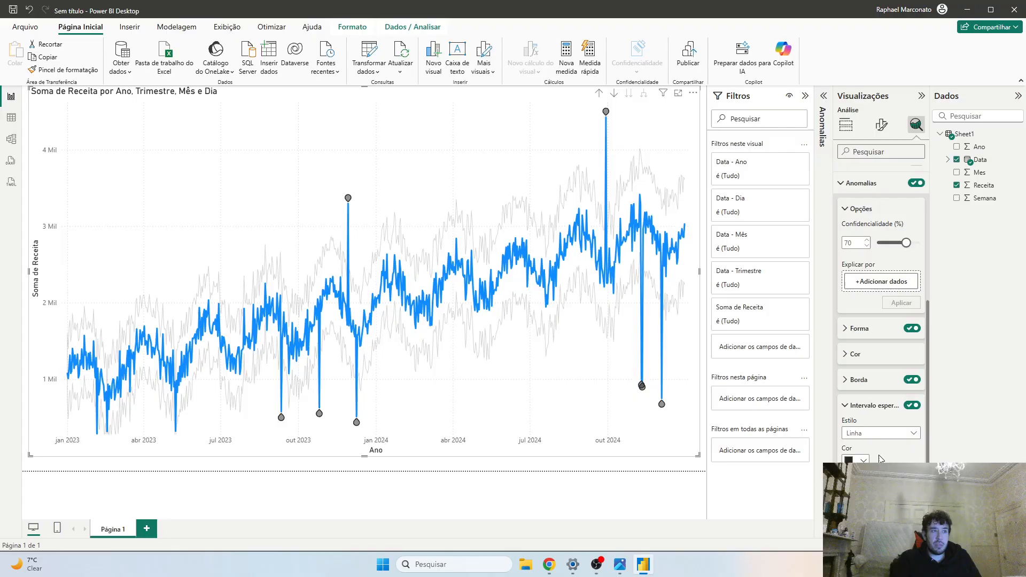
left_click(879, 435)
left_click(865, 447)
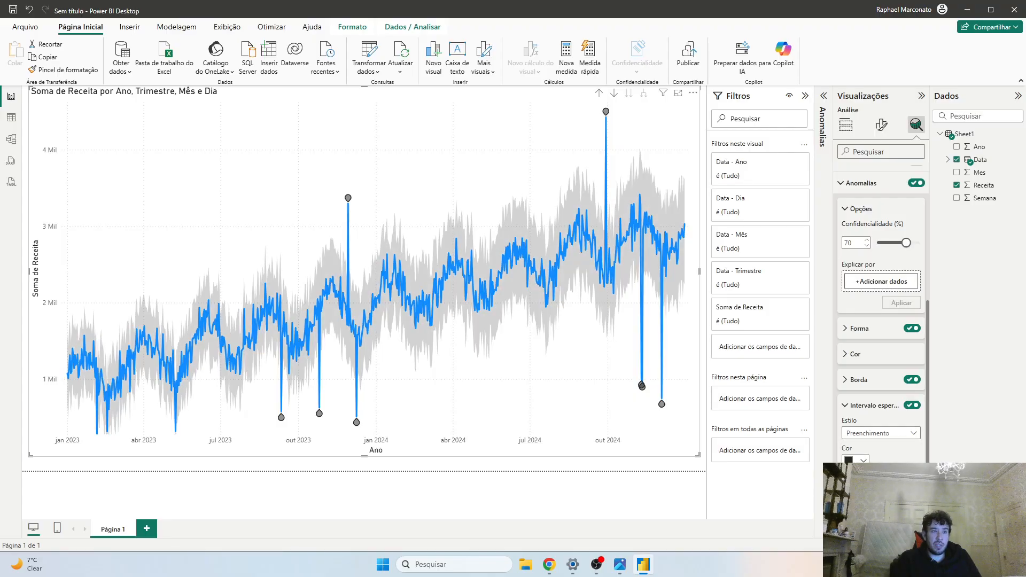
scroll(866, 412, "up", 2)
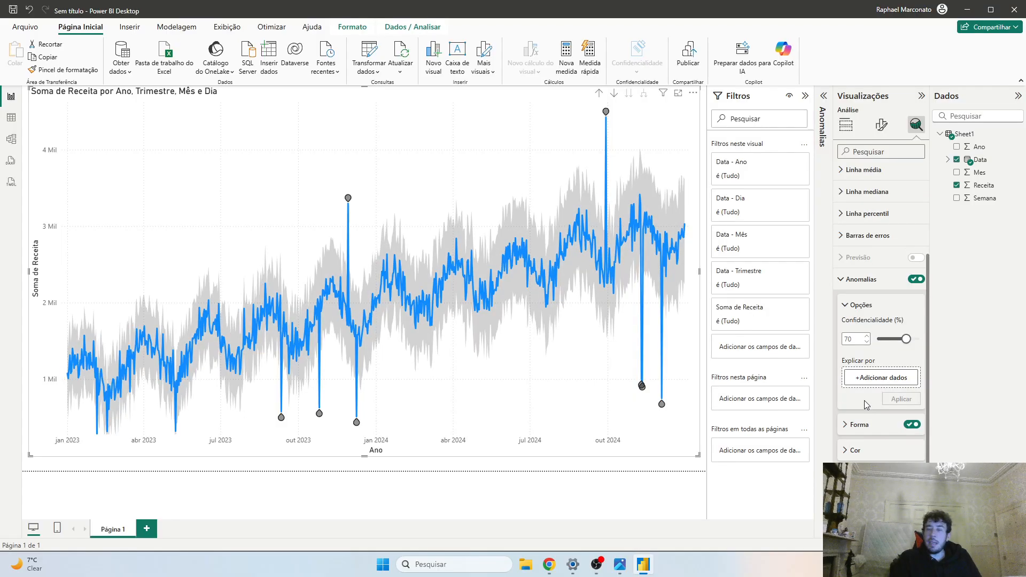
Open the explanation for the anomaly on 29 November 2023 and examine its details
left_click(581, 491)
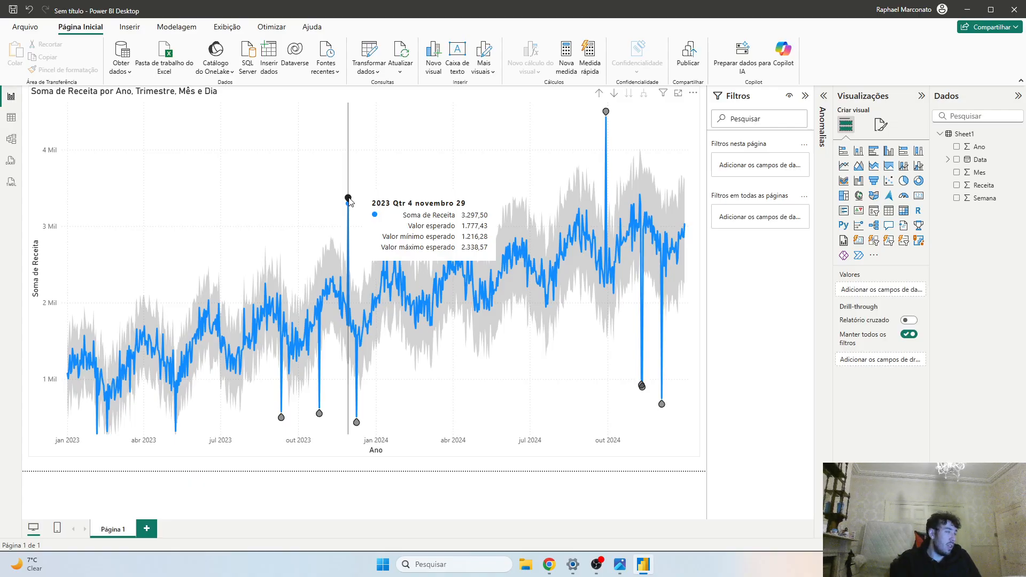
left_click(348, 199)
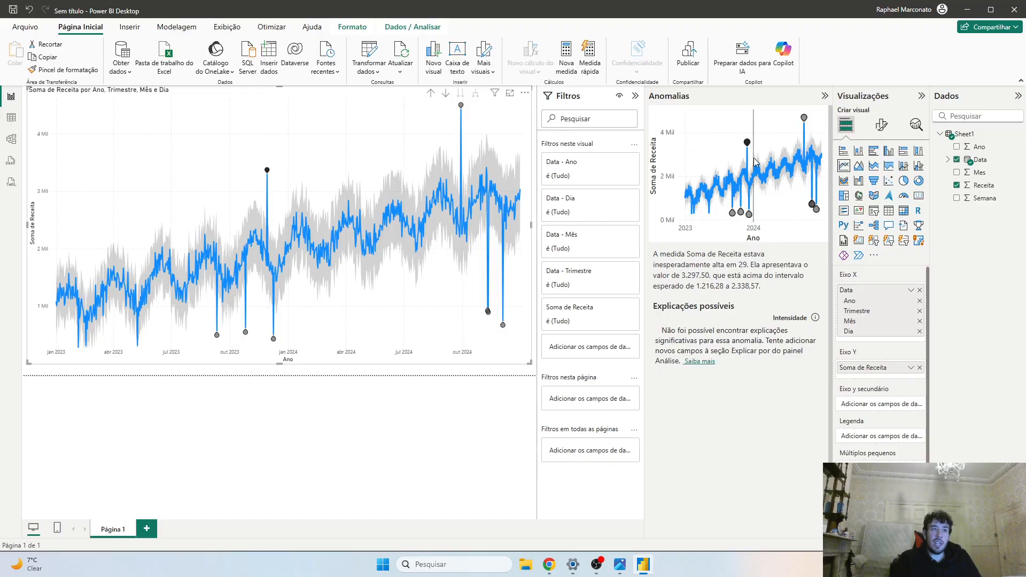
mouse_move(748, 148)
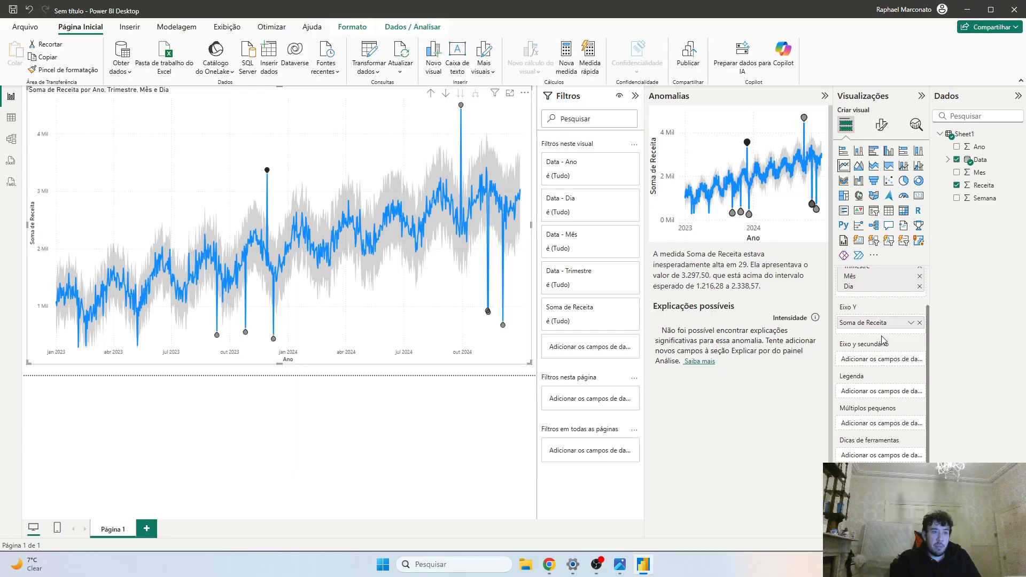
Review which Sheet1 fields are available for Explicar por in the Anomalias options, without adding any
left_click(915, 127)
left_click(916, 394)
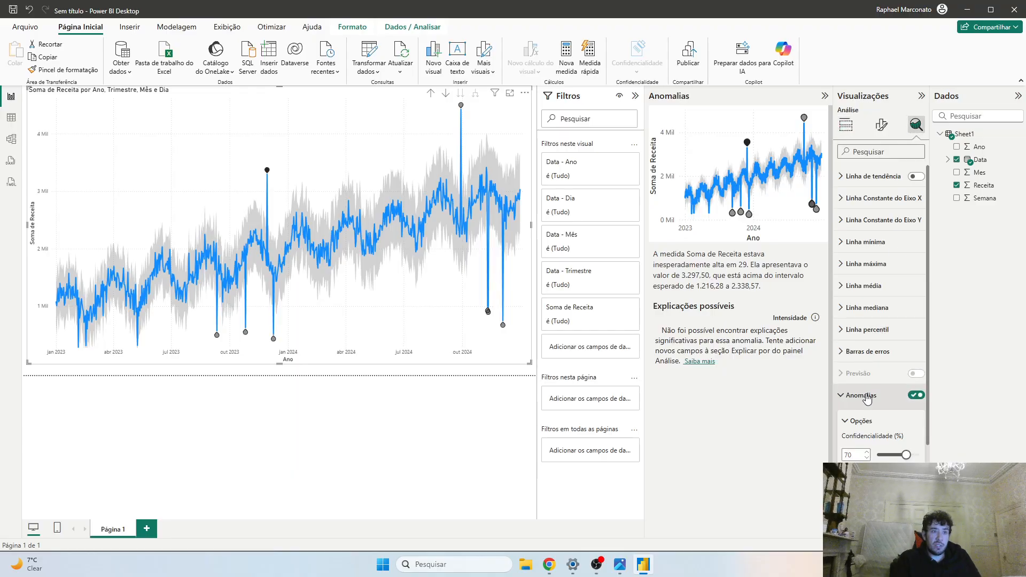
scroll(882, 422, "down", 3)
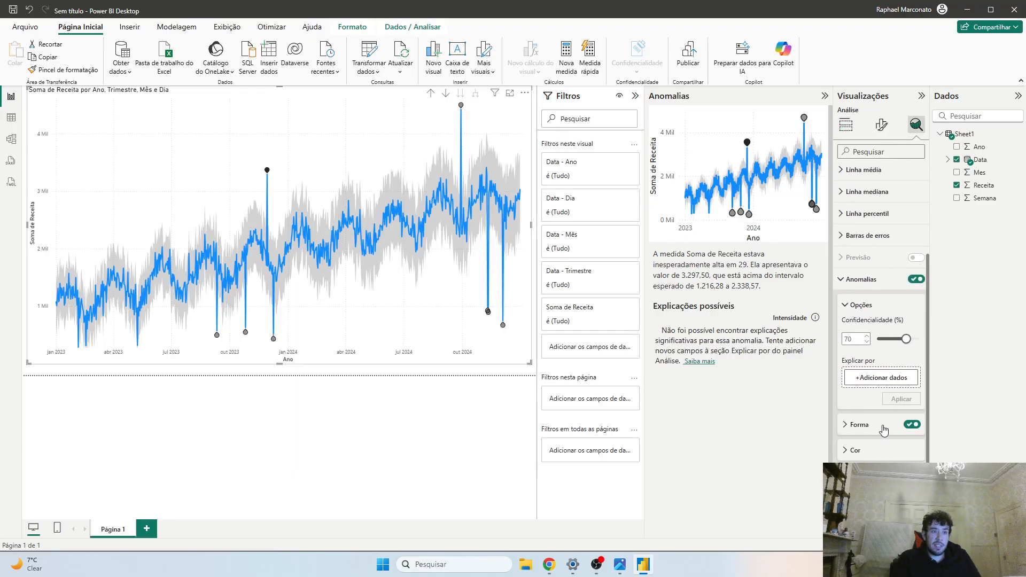
left_click(886, 386)
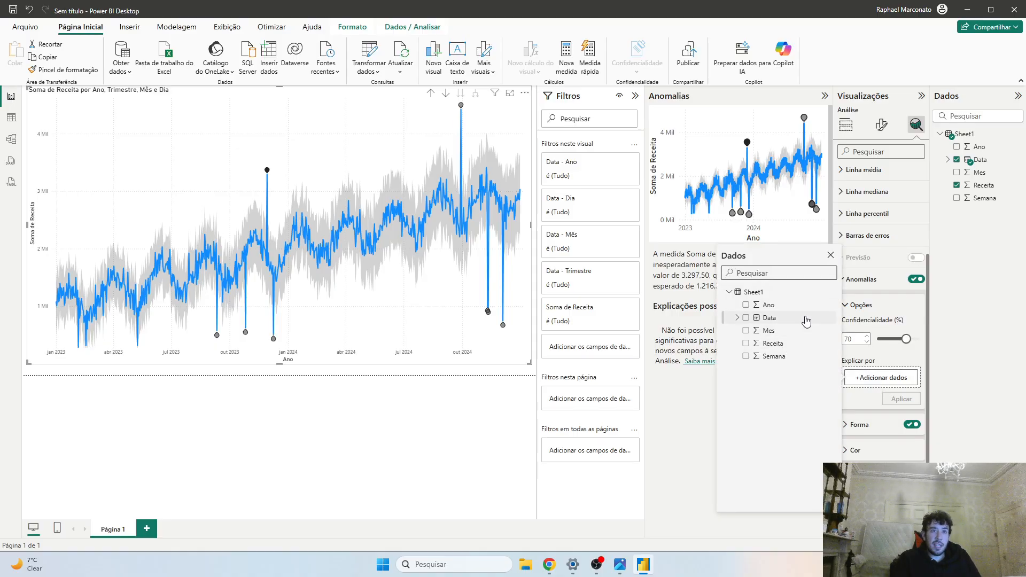
left_click(670, 422)
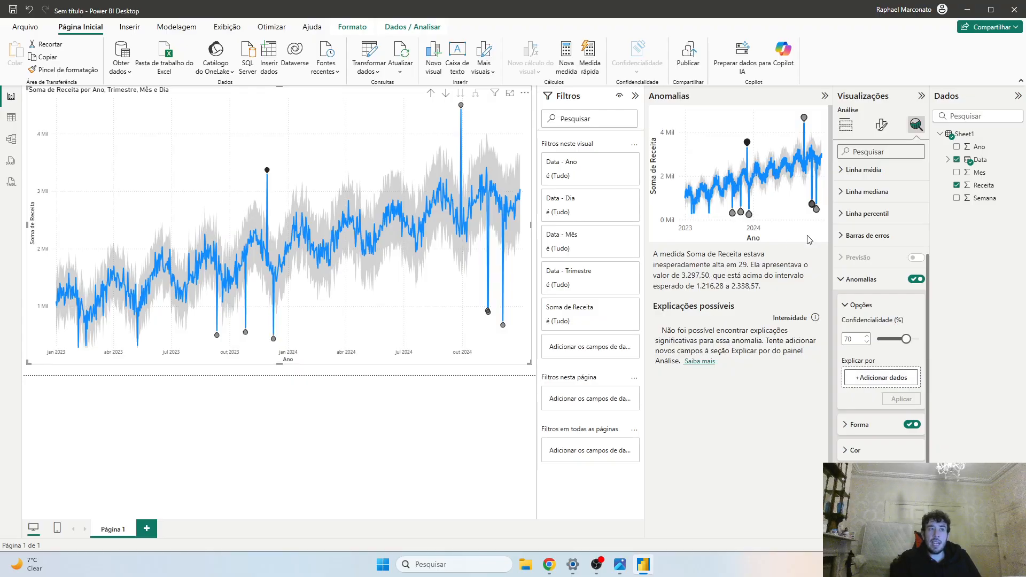
Enlarge the report view by collapsing Visualizações, and examine the explanations for the two low revenue anomalies after October 2024
left_click(922, 96)
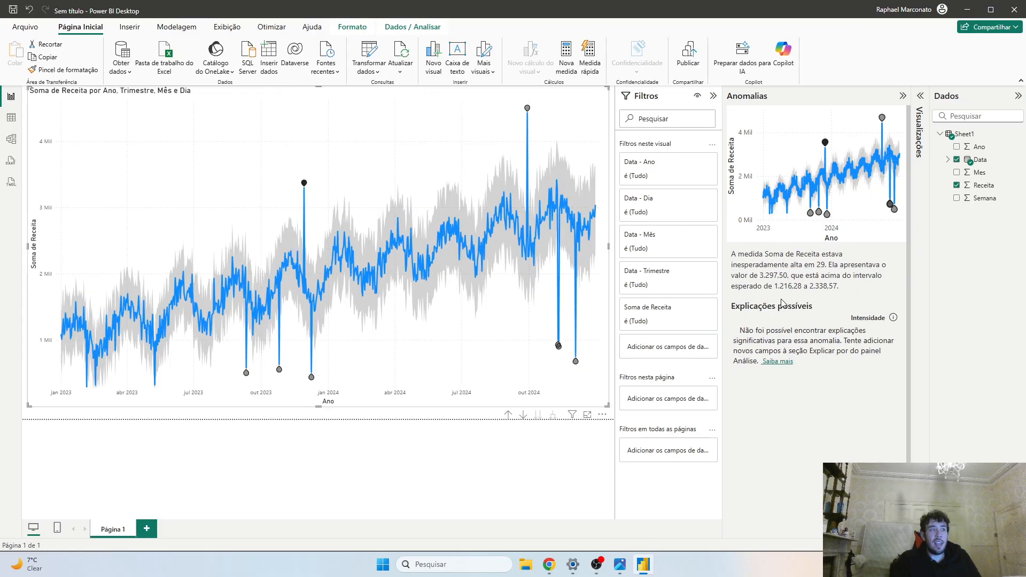
left_click(559, 346)
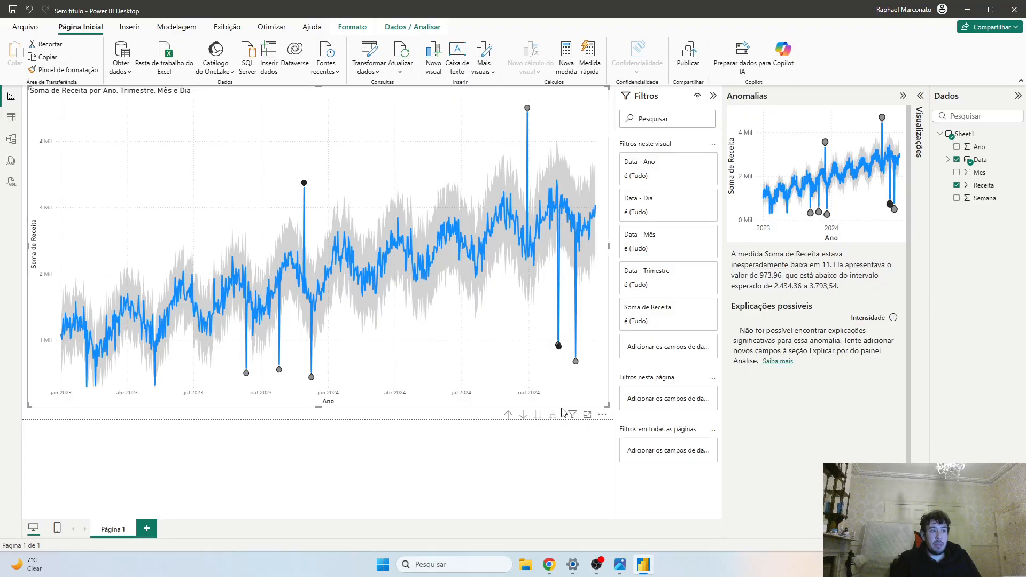
left_click(516, 474)
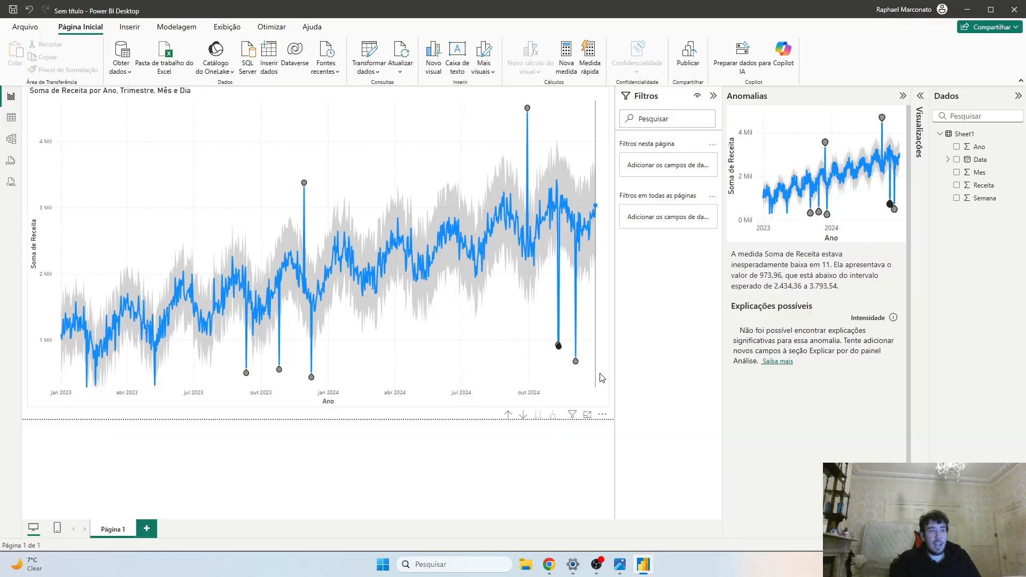
left_click(576, 362)
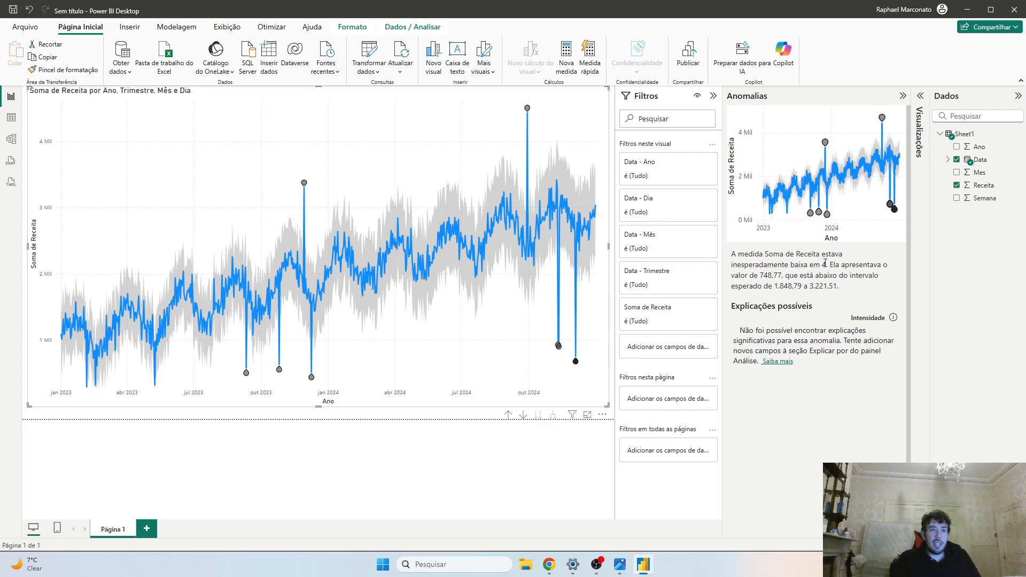
mouse_move(576, 364)
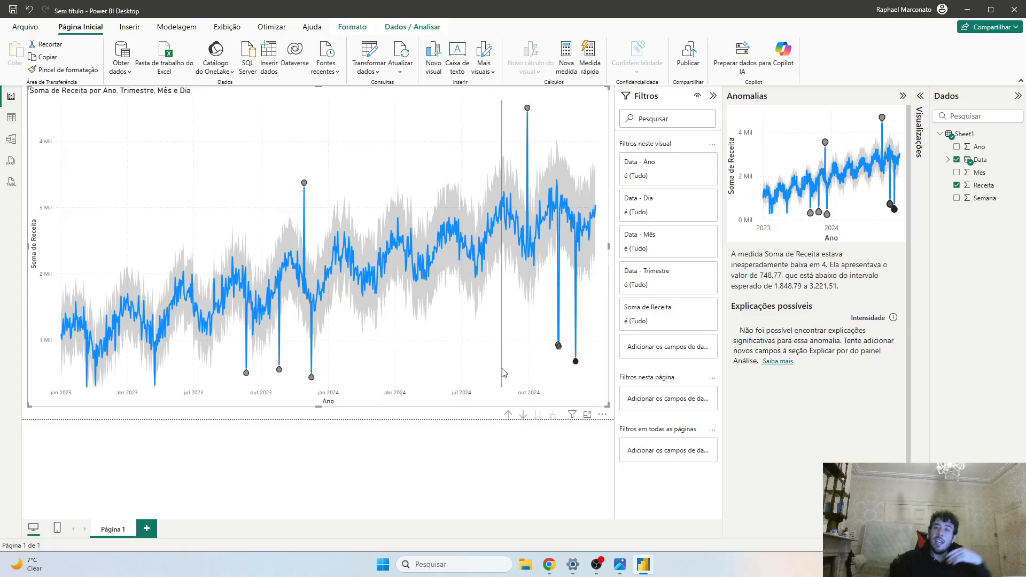
left_click(475, 500)
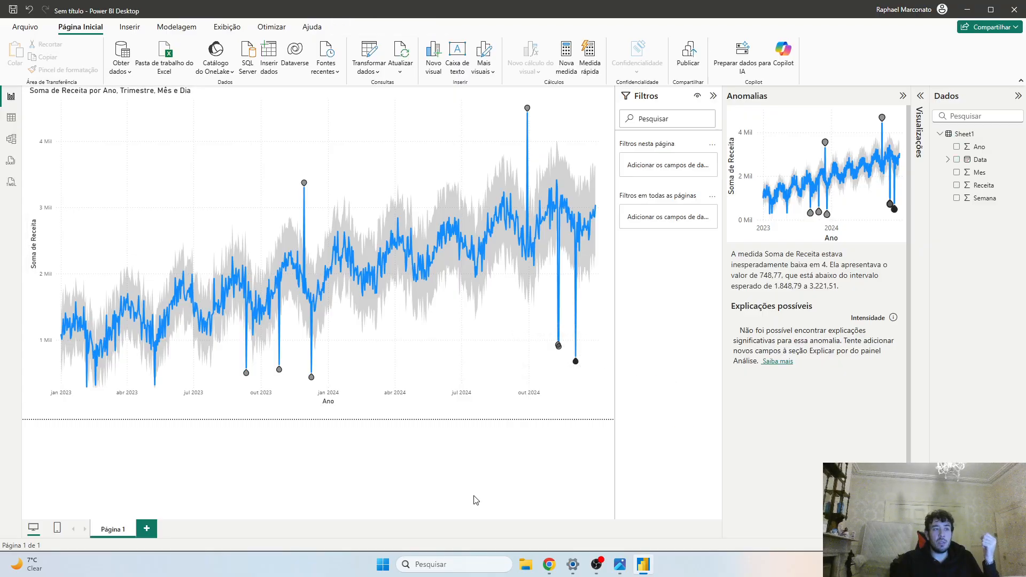